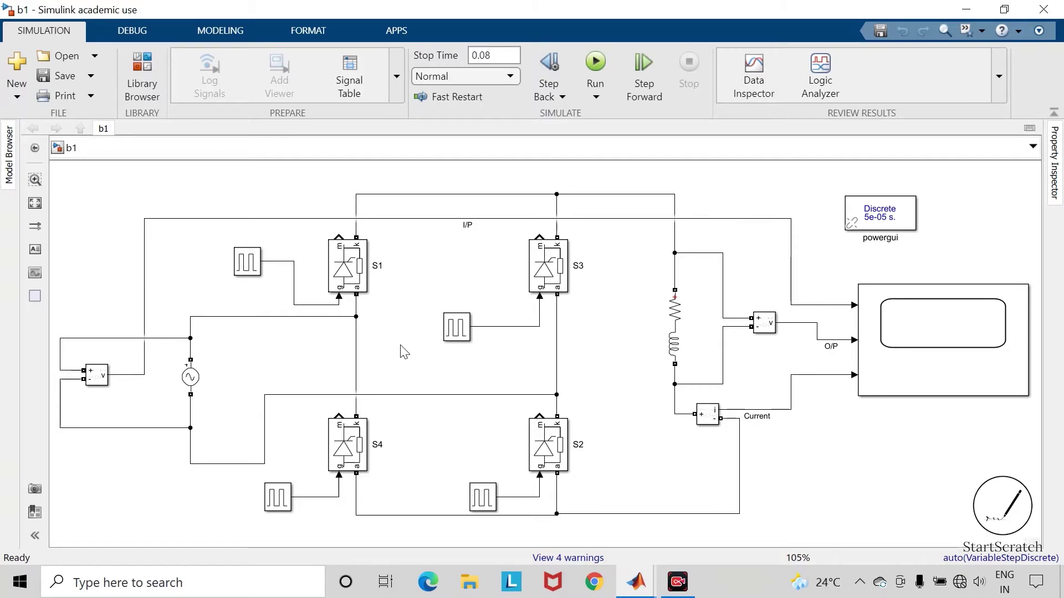
Set the phase delay of the pulse generator driving thyristor S1 to 3.33e-3 seconds and apply it
left_click(248, 271)
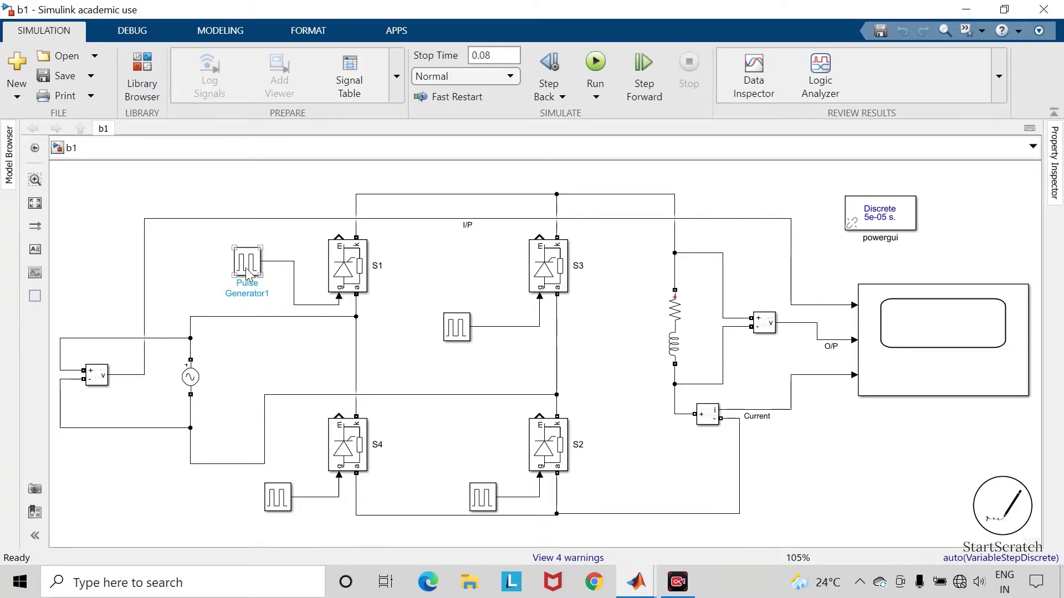
double_click(247, 272)
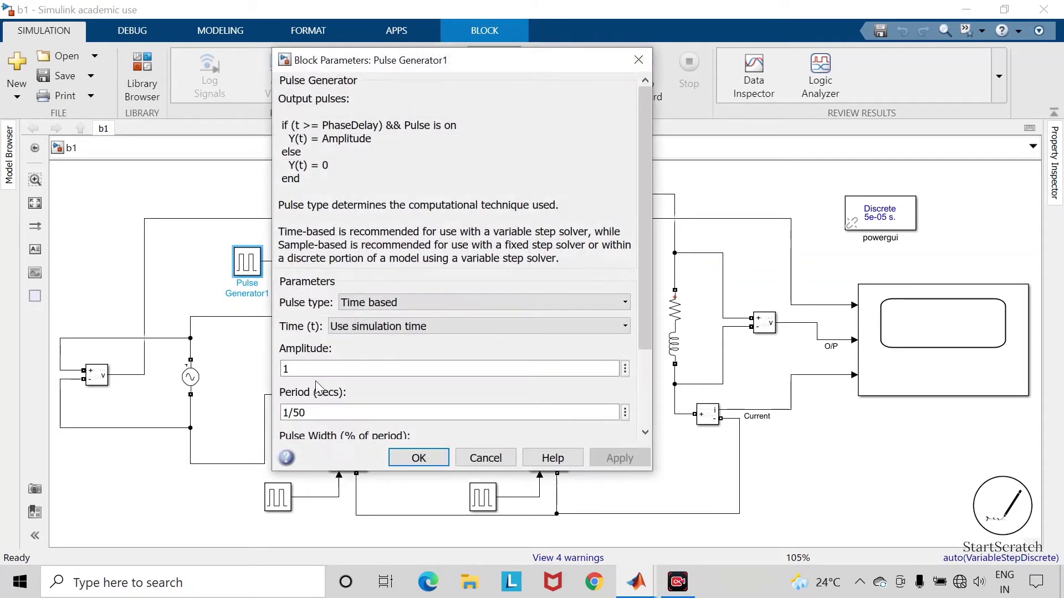
scroll(348, 419, "down", 3)
left_click(318, 401)
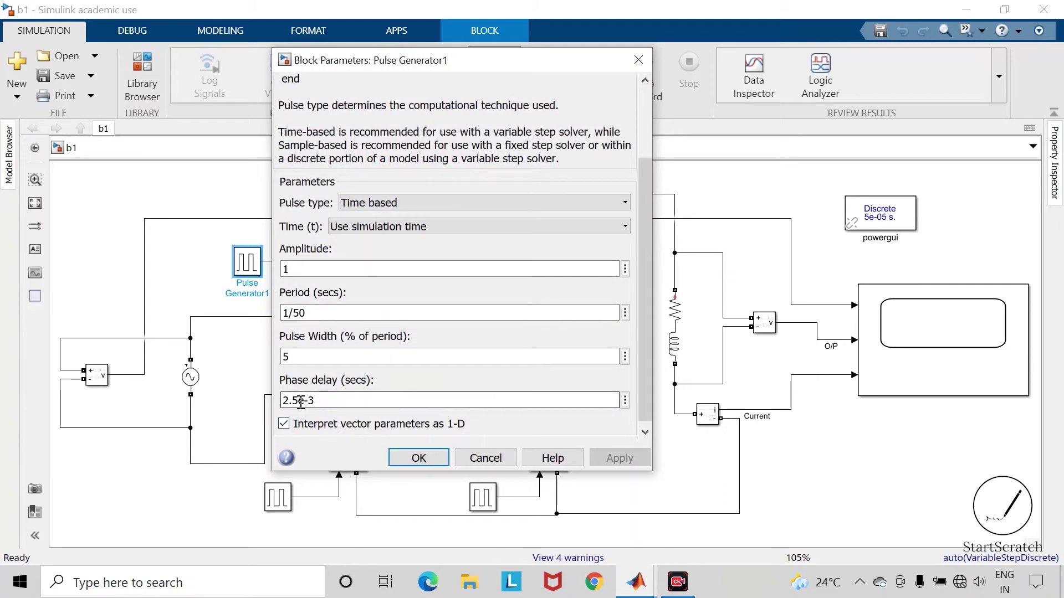
double_click(300, 402)
left_click(298, 402)
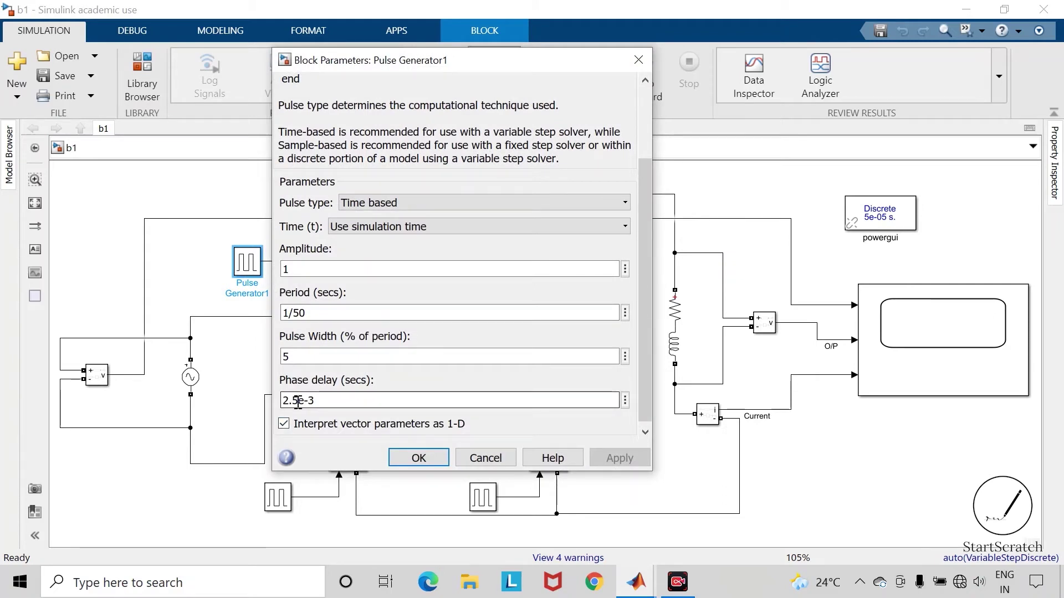
key("BackSpace")
key("BackSpace")
key("BackSpace")
type("3.")
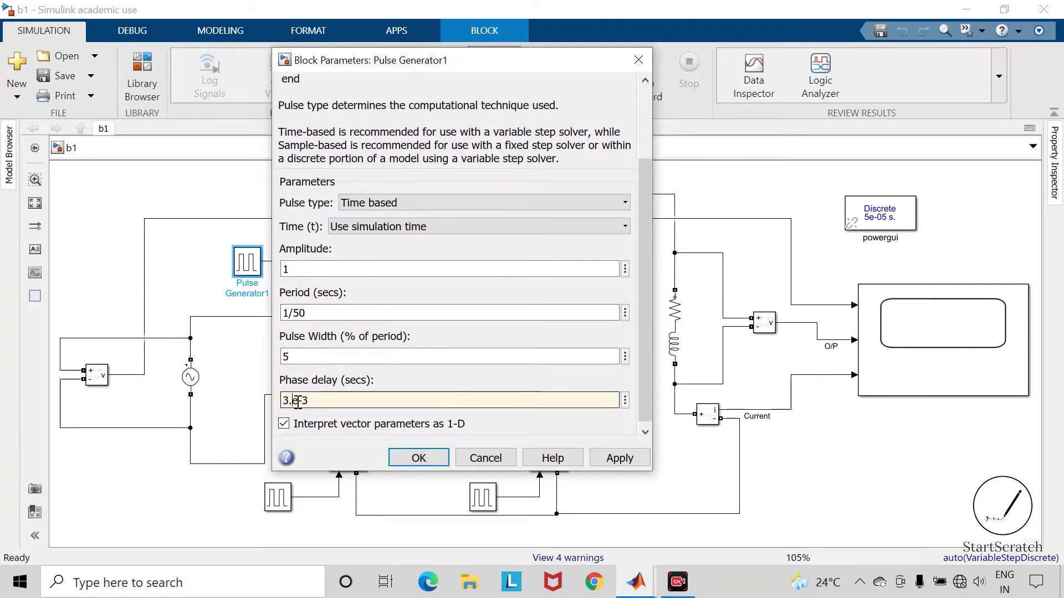
type("33")
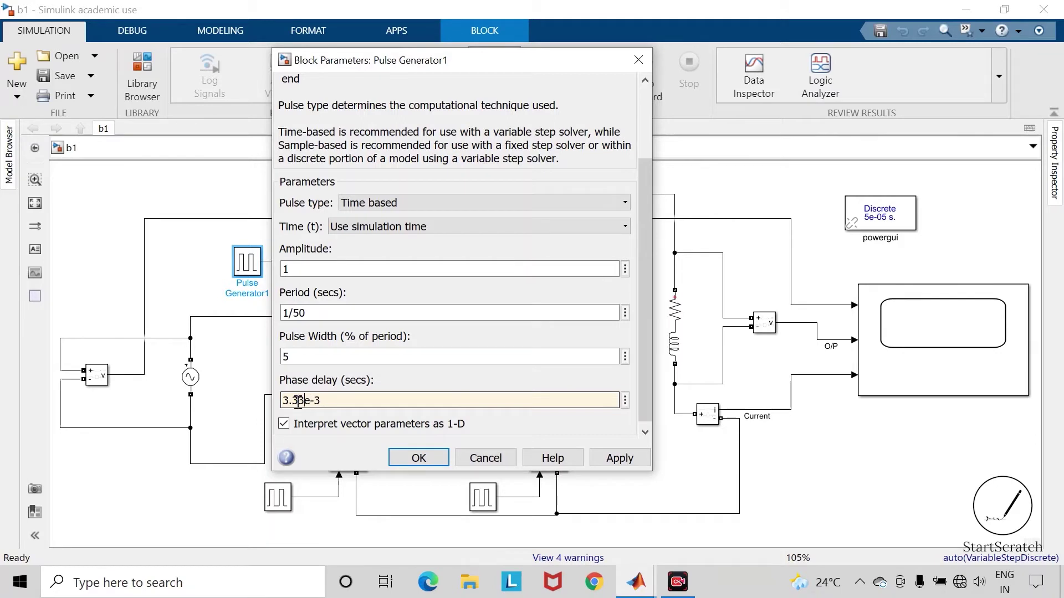
double_click(347, 400)
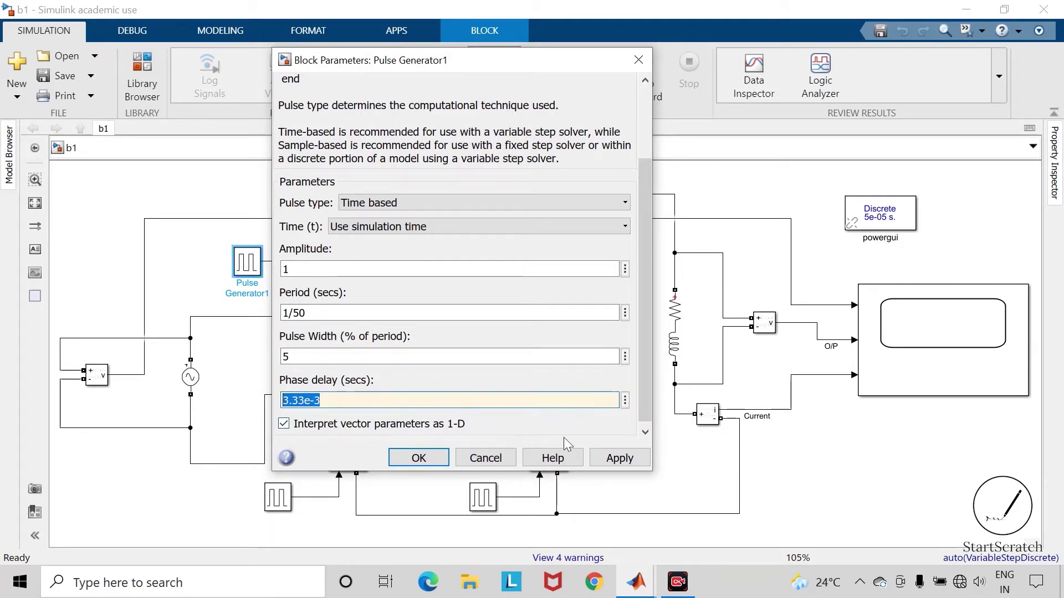
left_click(618, 458)
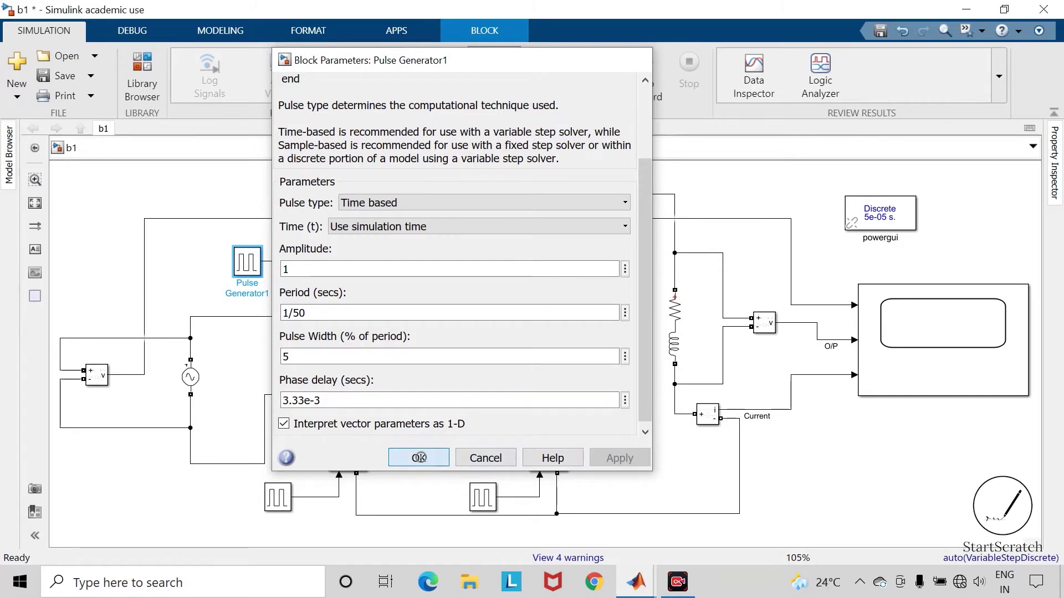
left_click(419, 458)
Set the phase delay of the pulse generator feeding thyristor S2 to 3.33e-3 seconds
left_click(484, 499)
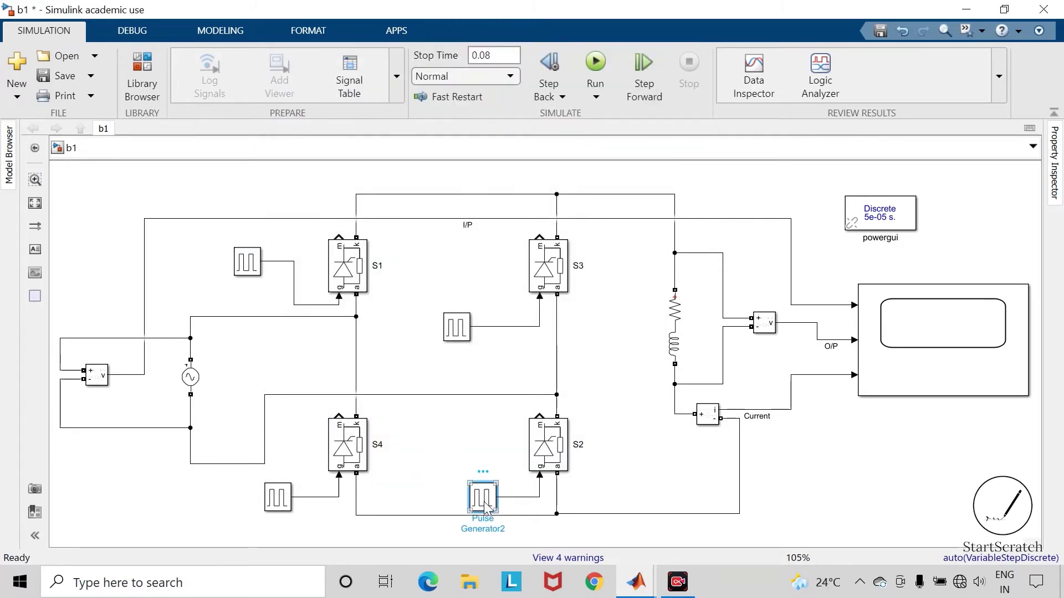
double_click(485, 505)
scroll(590, 501, "down", 3)
double_click(568, 485)
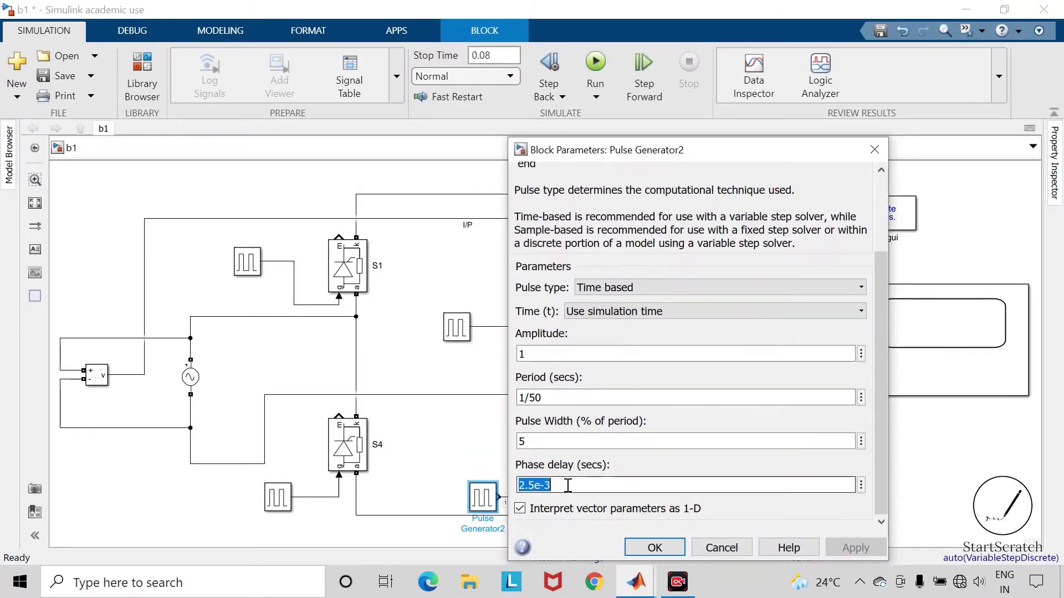
key("BackSpace")
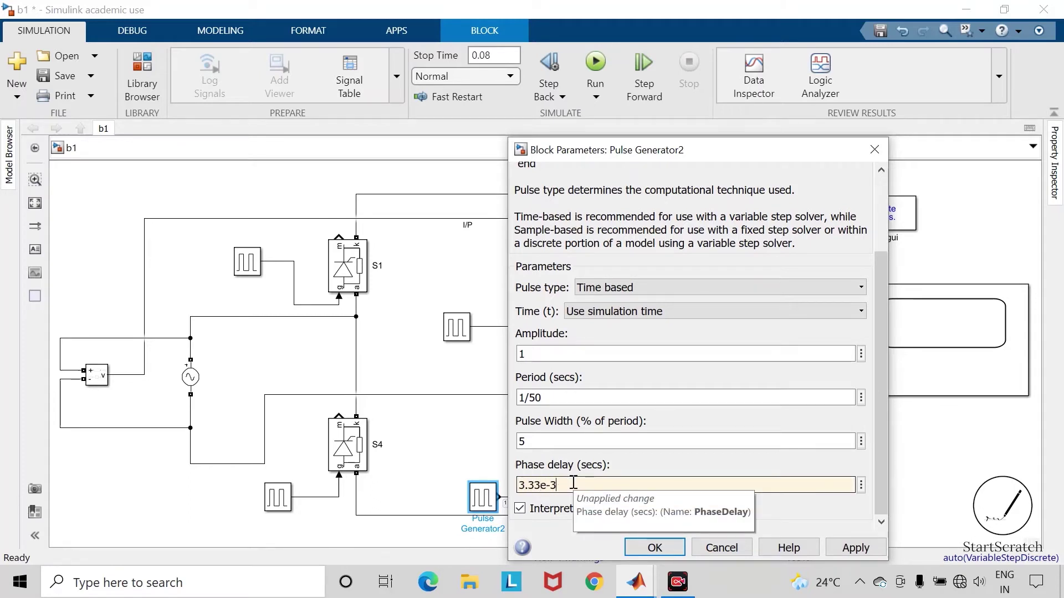
type("3.33e-3")
key("Return")
left_click(581, 280)
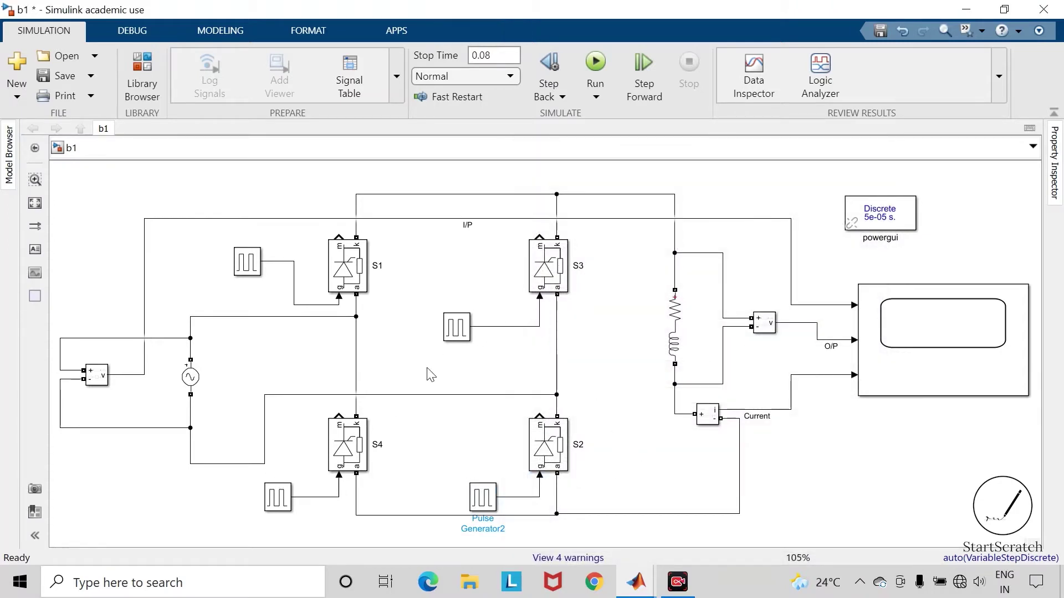
Set the phase delay of the pulse generator triggering thyristor S3 to 13.33e-3 seconds and apply it
left_click(448, 322)
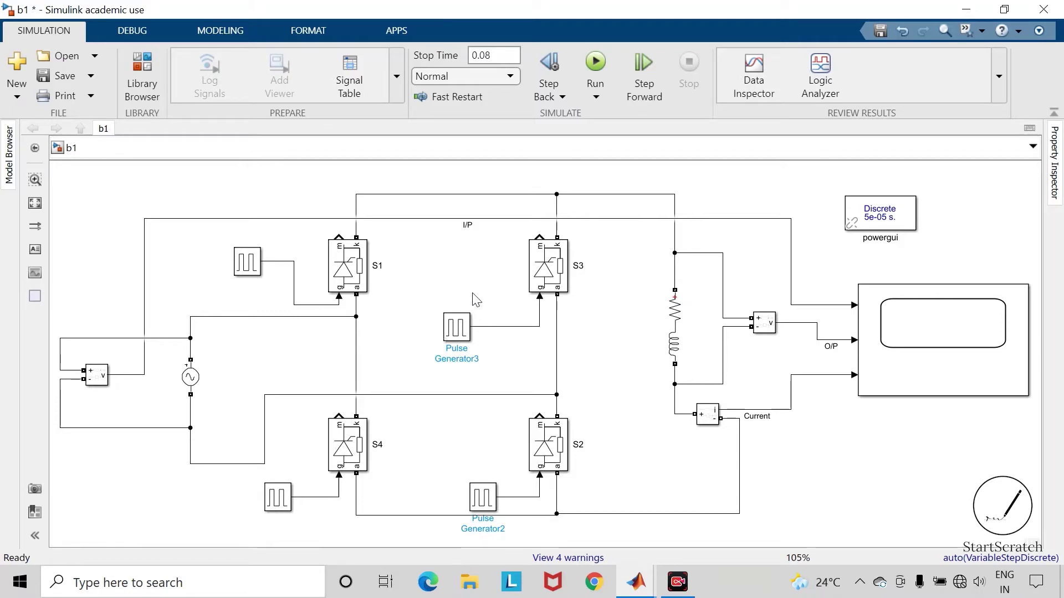
left_click(443, 283)
left_click(457, 332)
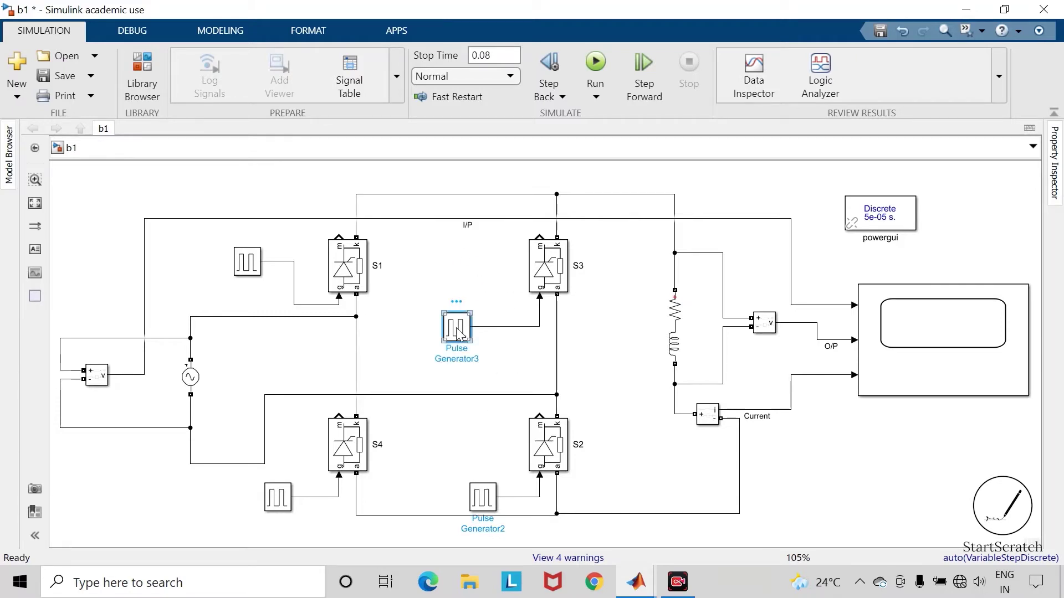
key("Return")
scroll(523, 476, "down", 3)
left_click(517, 461)
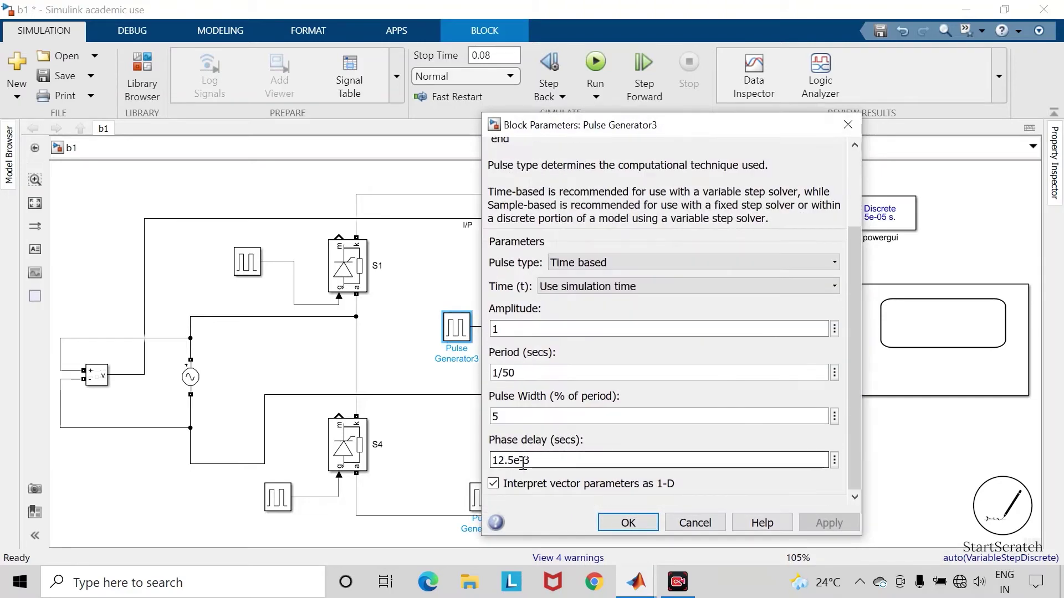
double_click(517, 461)
left_click(517, 462)
key("BackSpace")
key("BackSpace")
key("BackSpace")
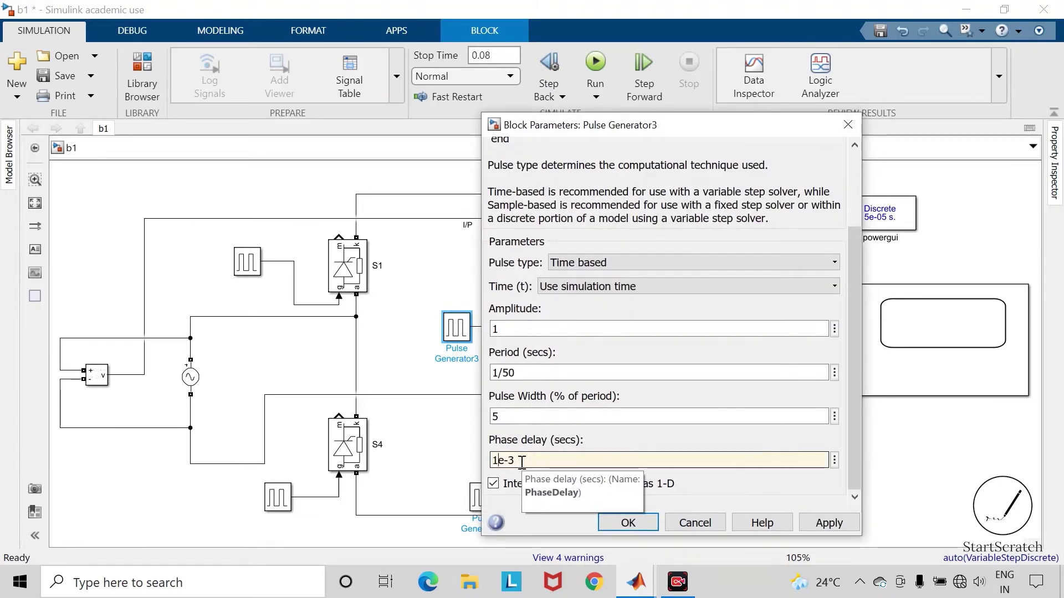
type("3.33")
left_click(823, 524)
left_click(629, 523)
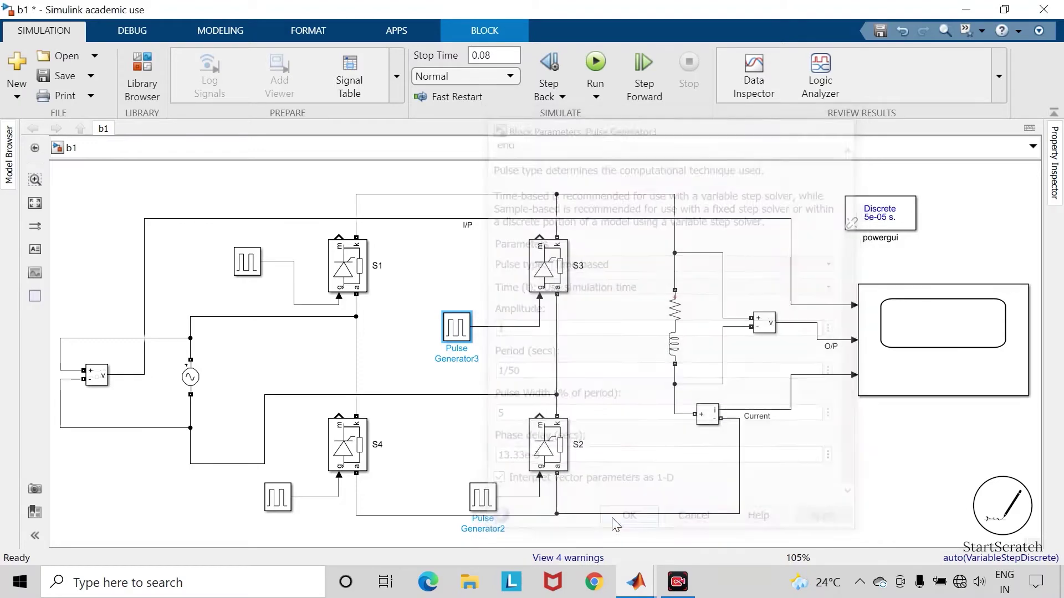
left_click(502, 379)
Change the phase delay of thyristor S4's pulse generator to 13.33e-3 seconds and apply it
double_click(277, 498)
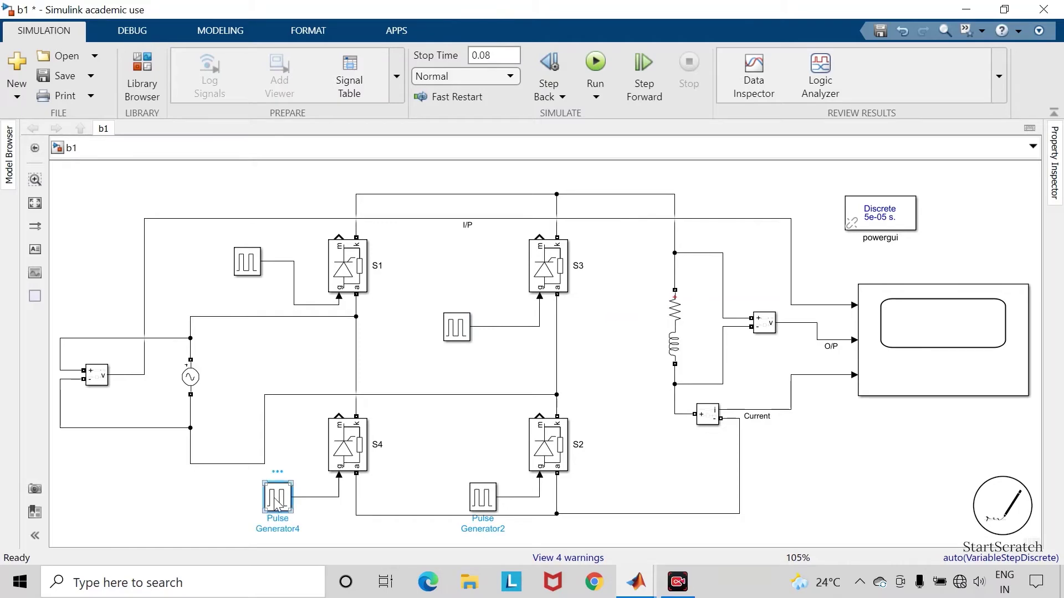
left_click_drag(312, 486, 329, 486)
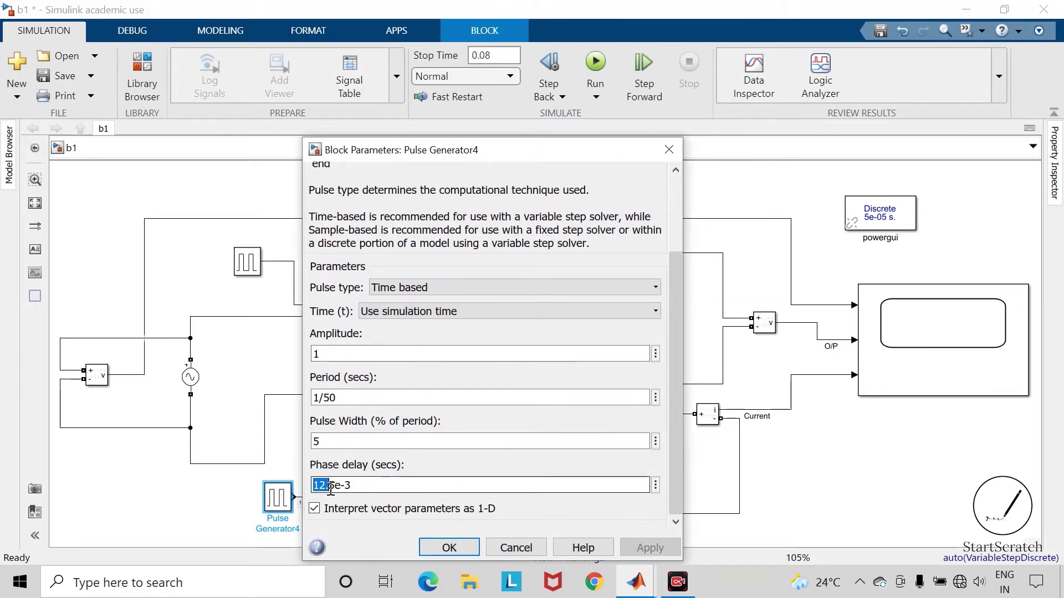
left_click(335, 486)
key("BackSpace")
key("BackSpace")
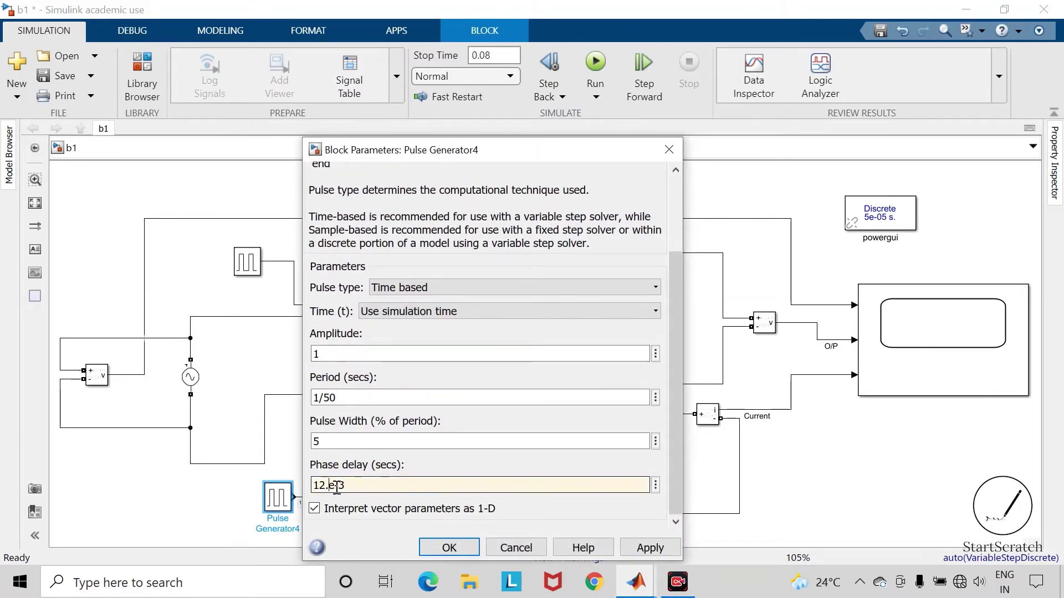
type("3.33")
left_click(633, 552)
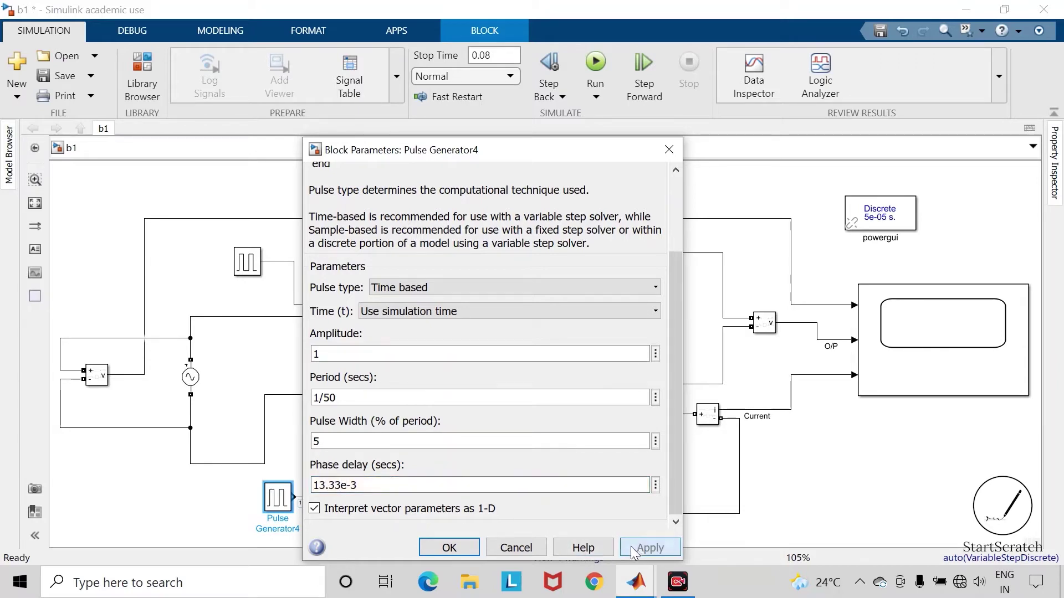
left_click(449, 548)
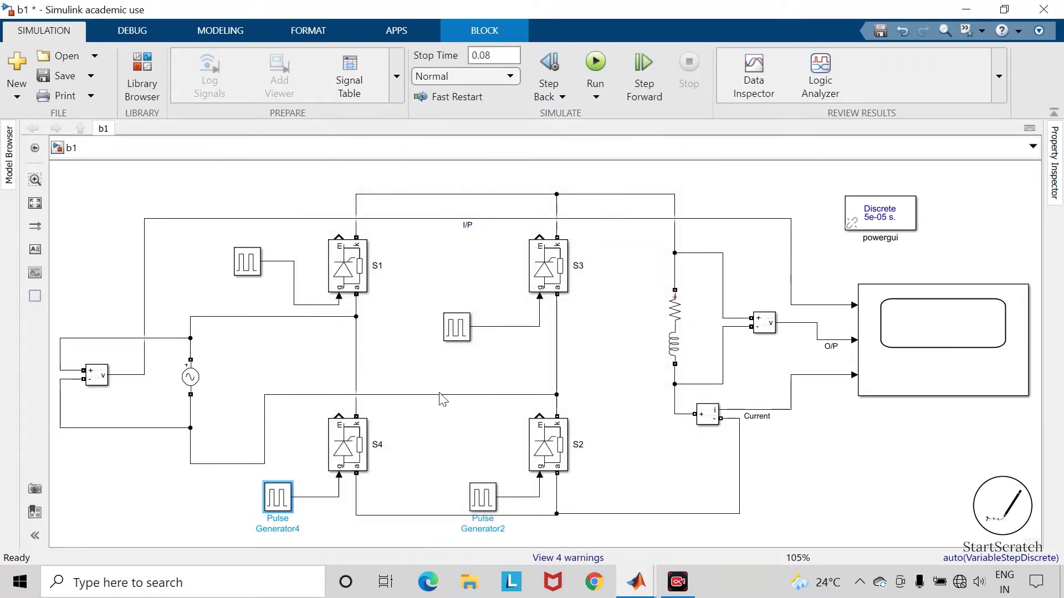
Save the model and run the simulation with the updated firing delays
left_click(443, 428)
left_click(55, 77)
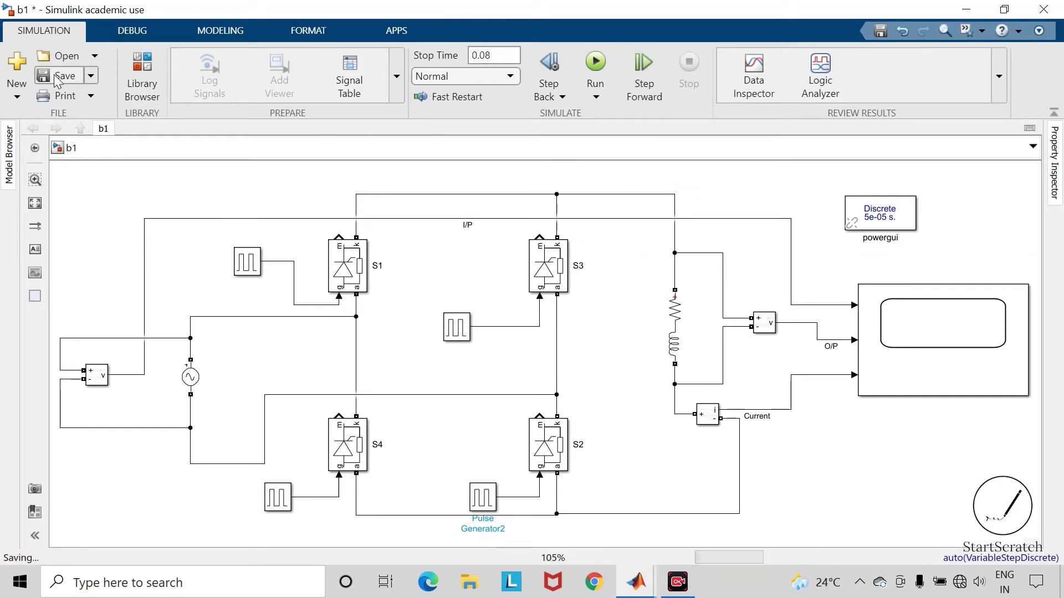
left_click(596, 62)
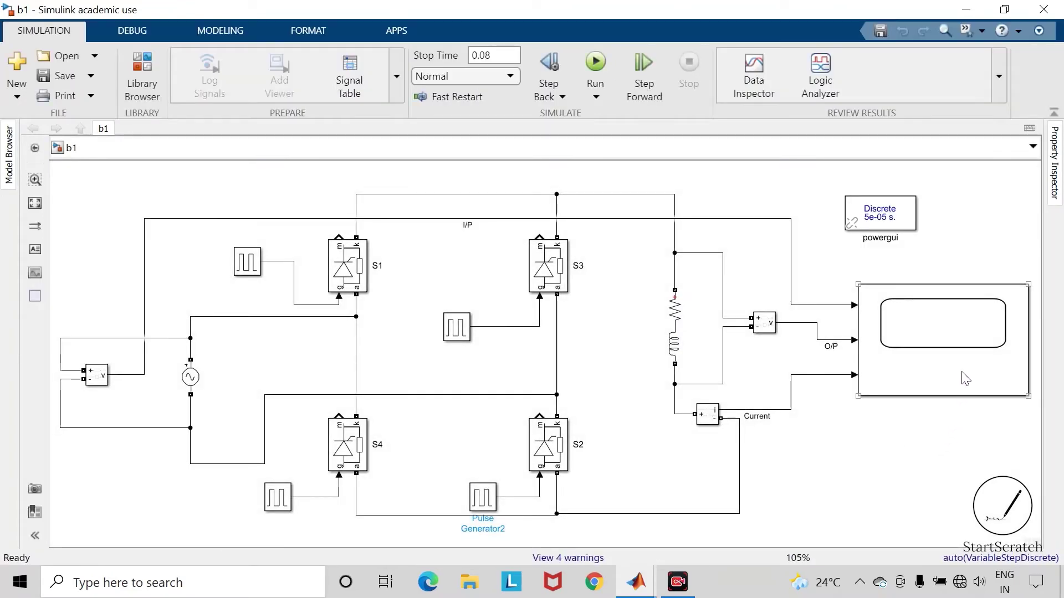
Examine the input voltage, output voltage and current waveforms in the Scope, zoomed in time to about the first 0.045 s
double_click(949, 333)
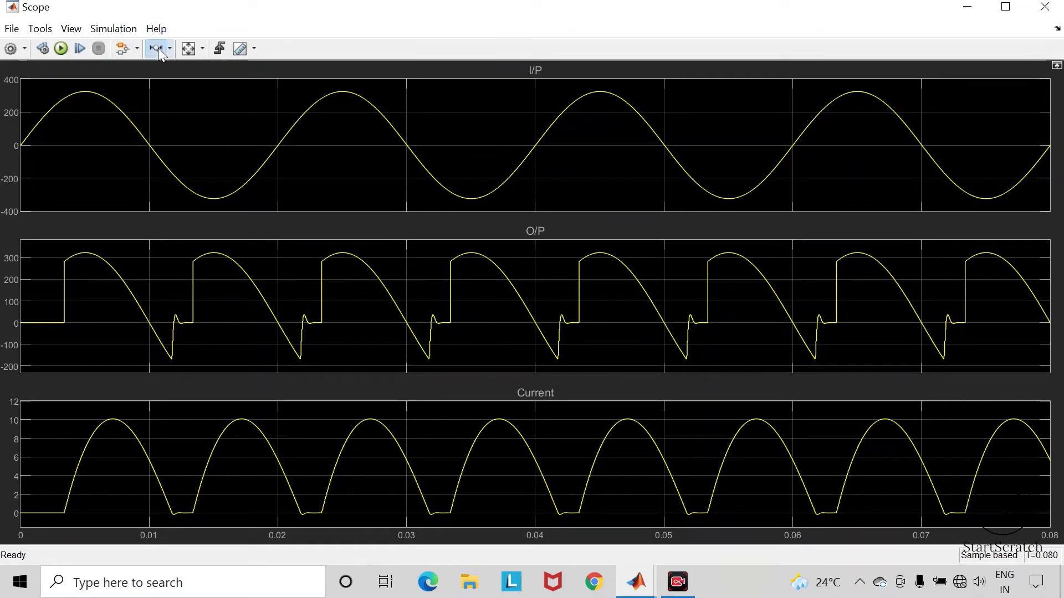
left_click(157, 48)
left_click_drag(601, 121, 32, 126)
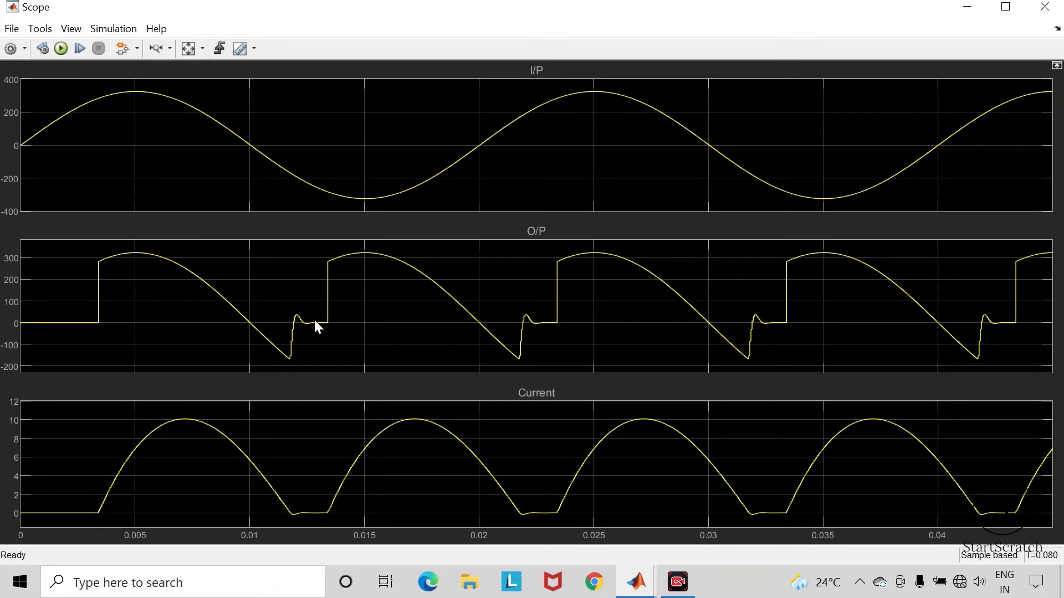
left_click(1044, 7)
Add a Diode block from Specialized Power Systems/Power Electronics beside the RL load and rotate it so its cathode points up
left_click(631, 370)
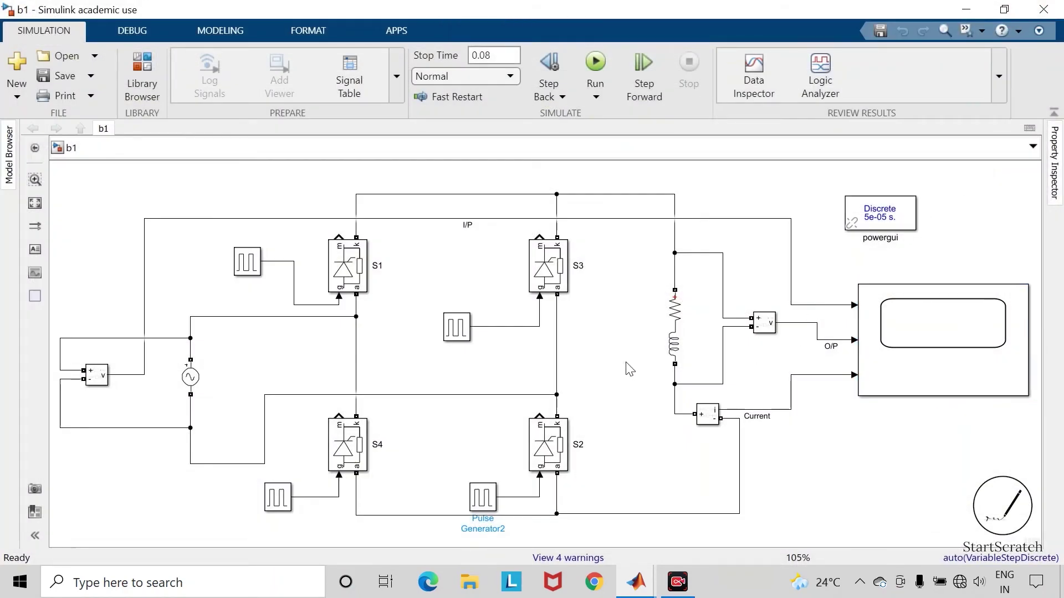
double_click(623, 364)
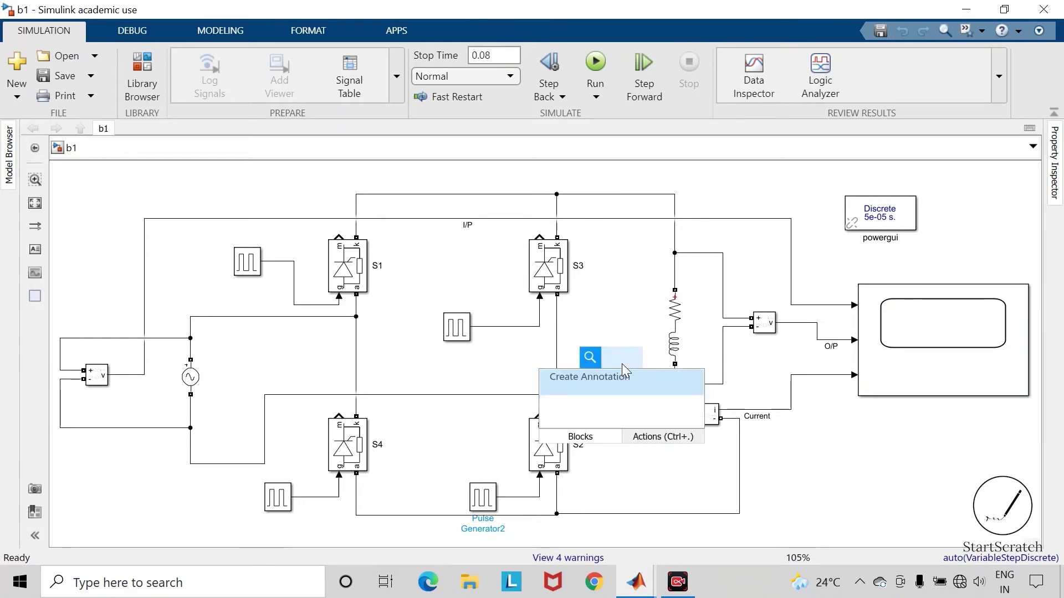
type("diode")
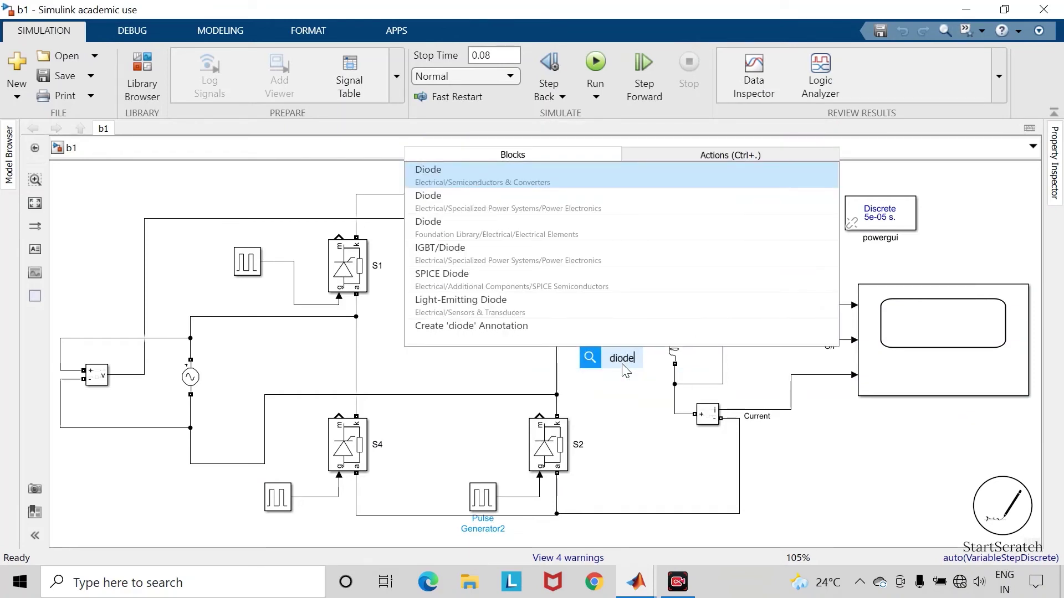
key("Down")
key("Return")
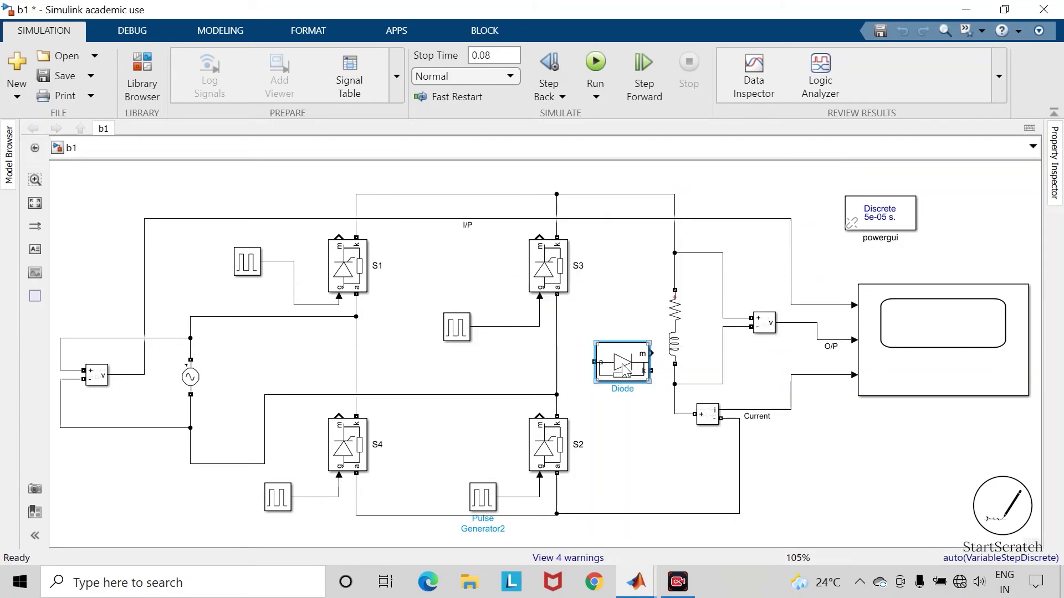
key("ctrl+r")
key("ctrl+r")
key("ctrl+r")
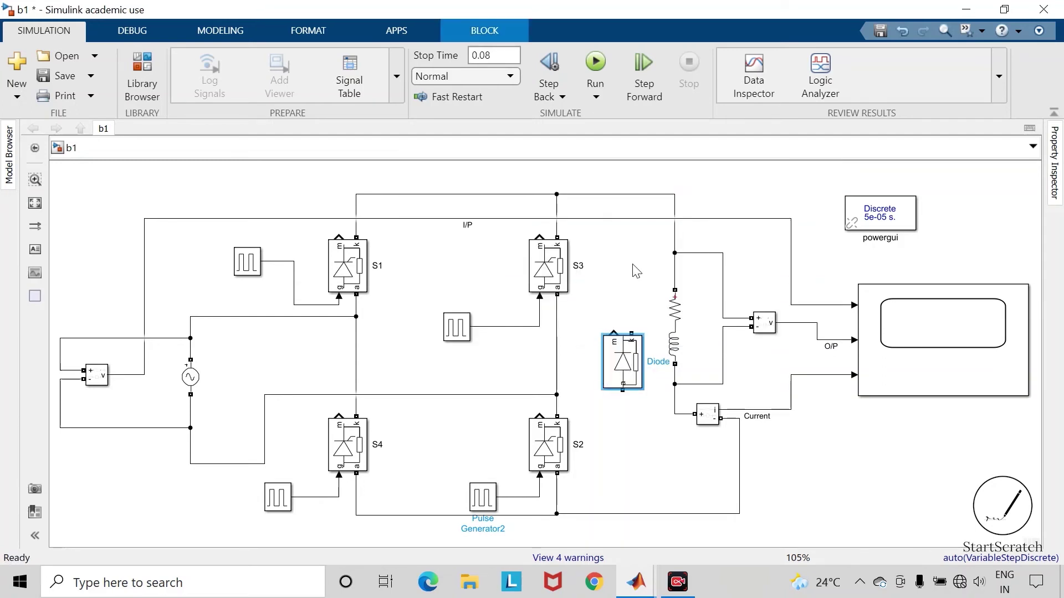
left_click(636, 271)
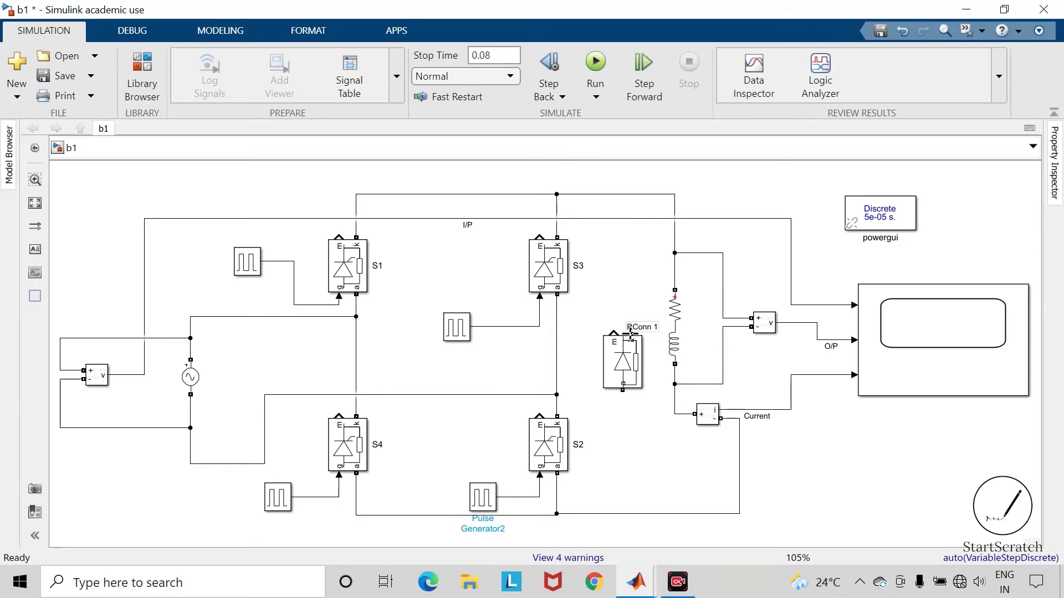
Connect the diode's cathode to the upper DC line and its anode to the lower return line, then dismiss the connection hint
left_click(631, 332)
left_click(631, 194)
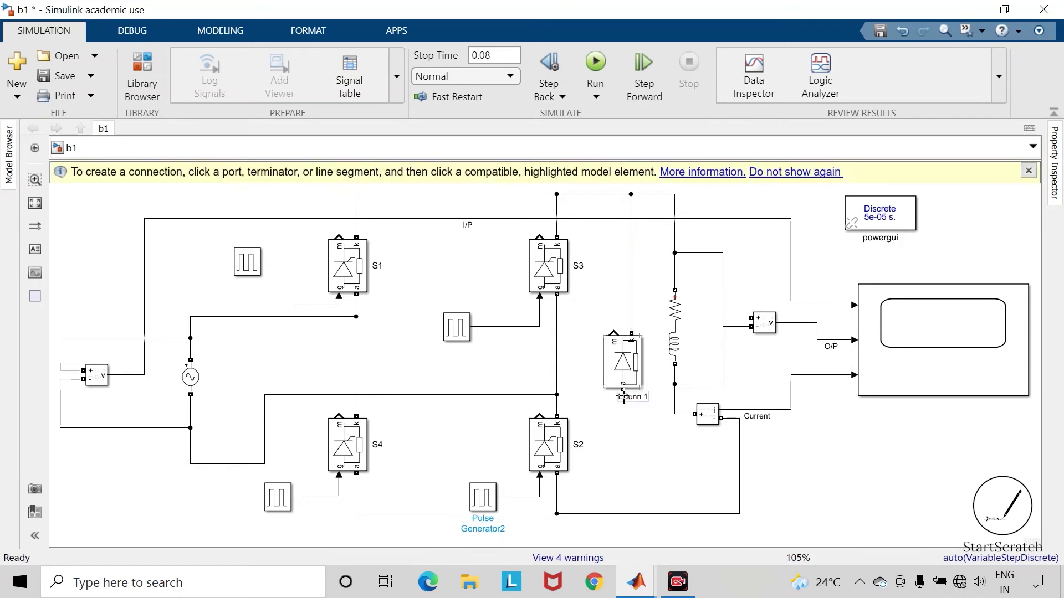
left_click(624, 394)
left_click(624, 514)
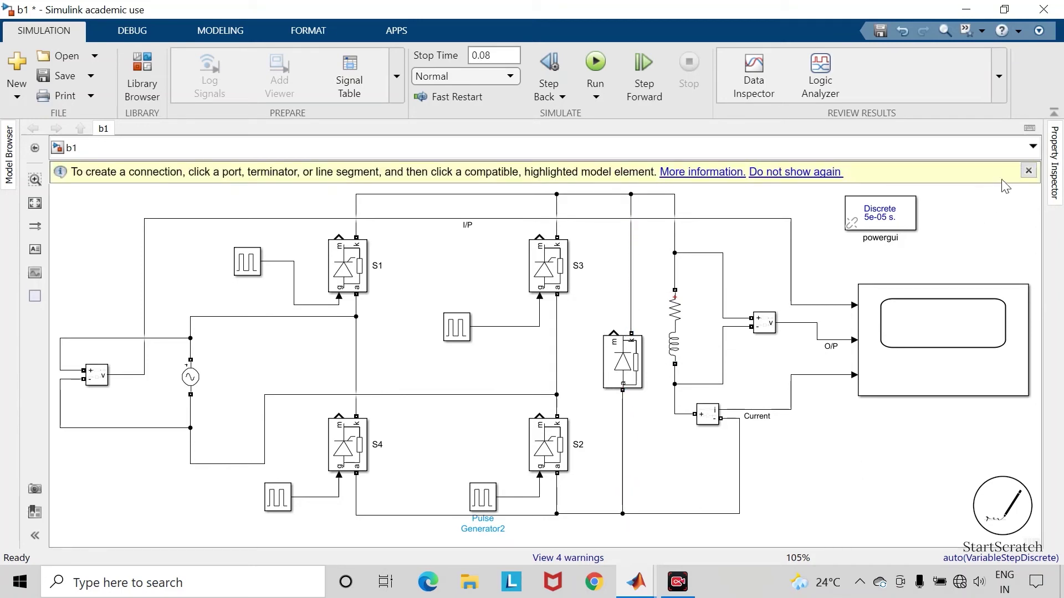
left_click(1029, 171)
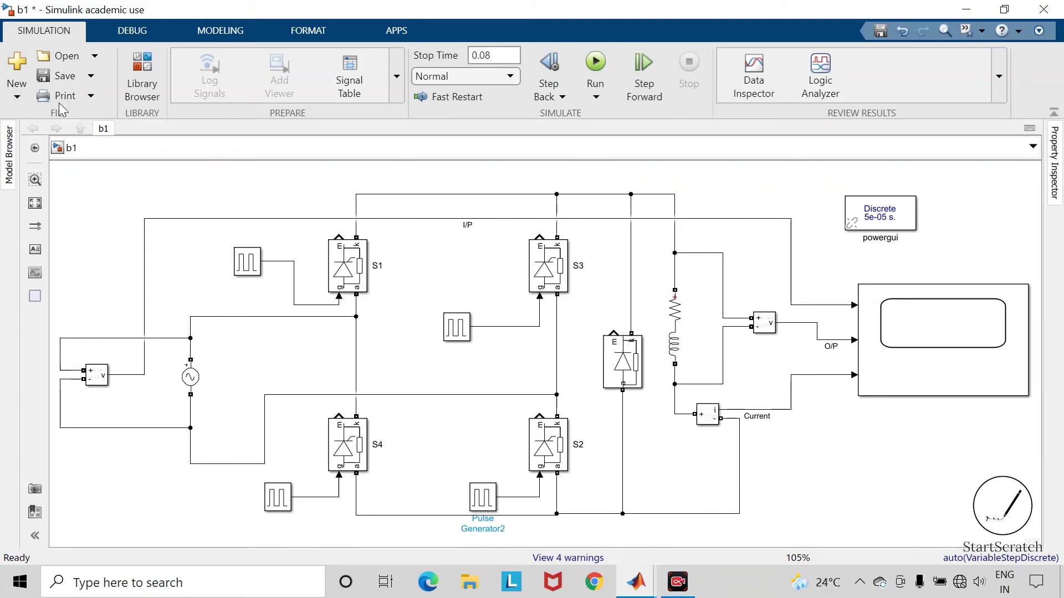
Save the model and run the simulation with the freewheeling diode connected across the RL load
left_click(65, 75)
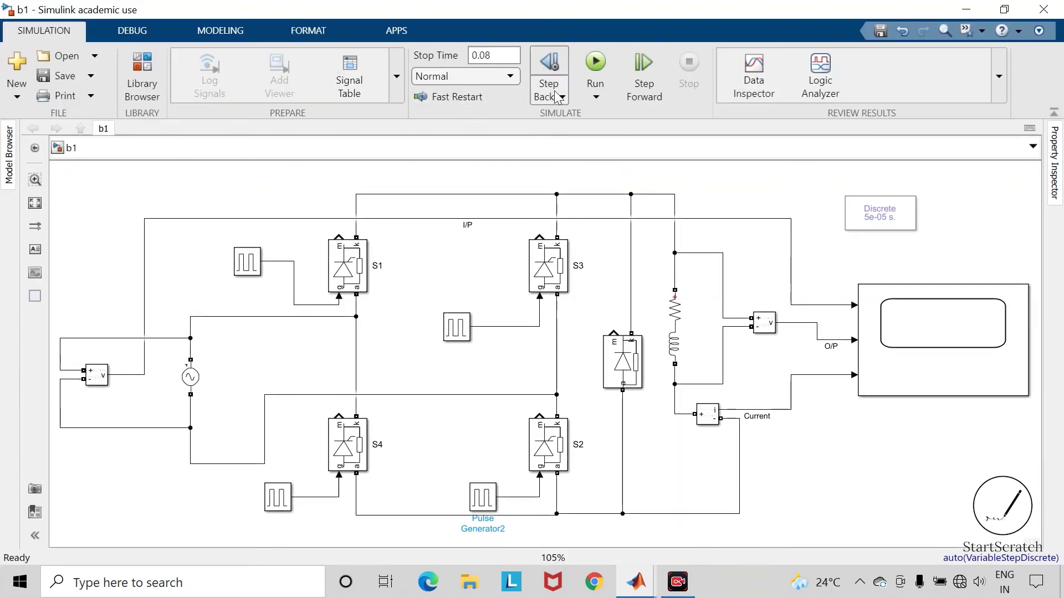
left_click(601, 57)
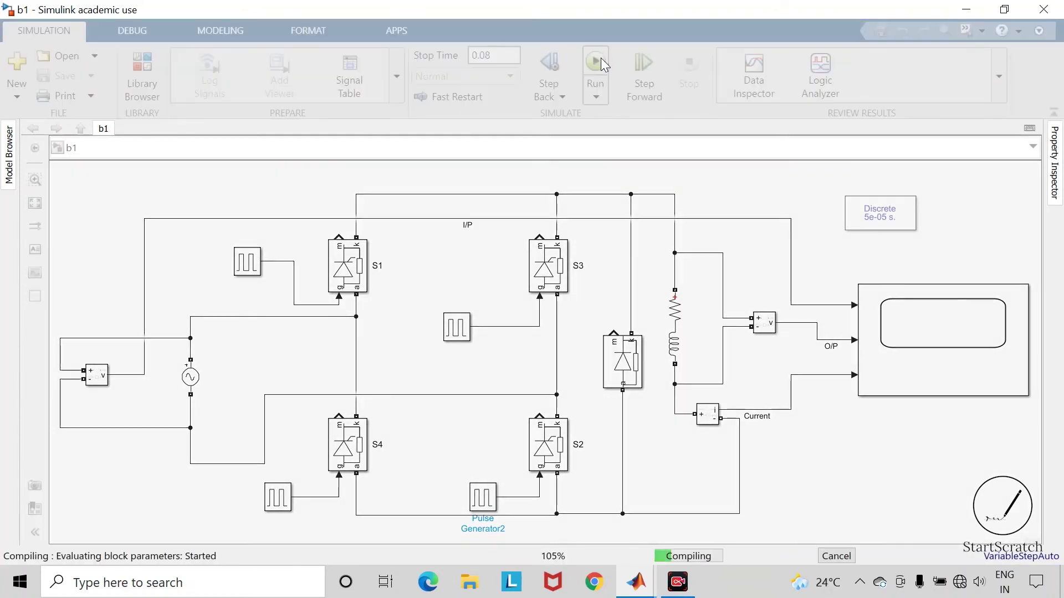
Examine the freewheeling-diode circuit's input voltage, output voltage and current waveforms in the Scope over about the first 0.042 s, and close the Scope
left_click(962, 355)
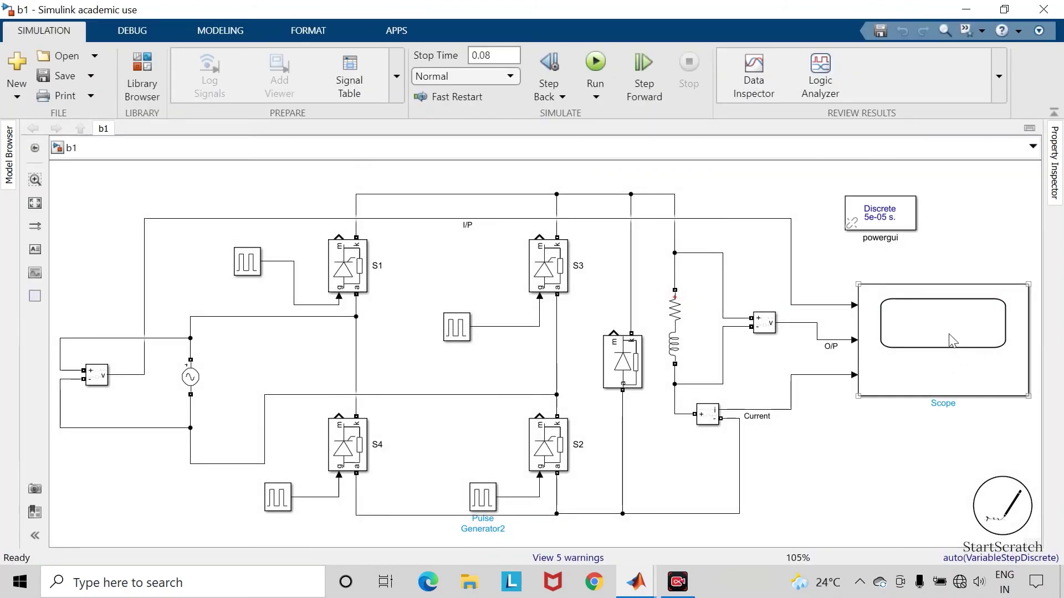
double_click(952, 339)
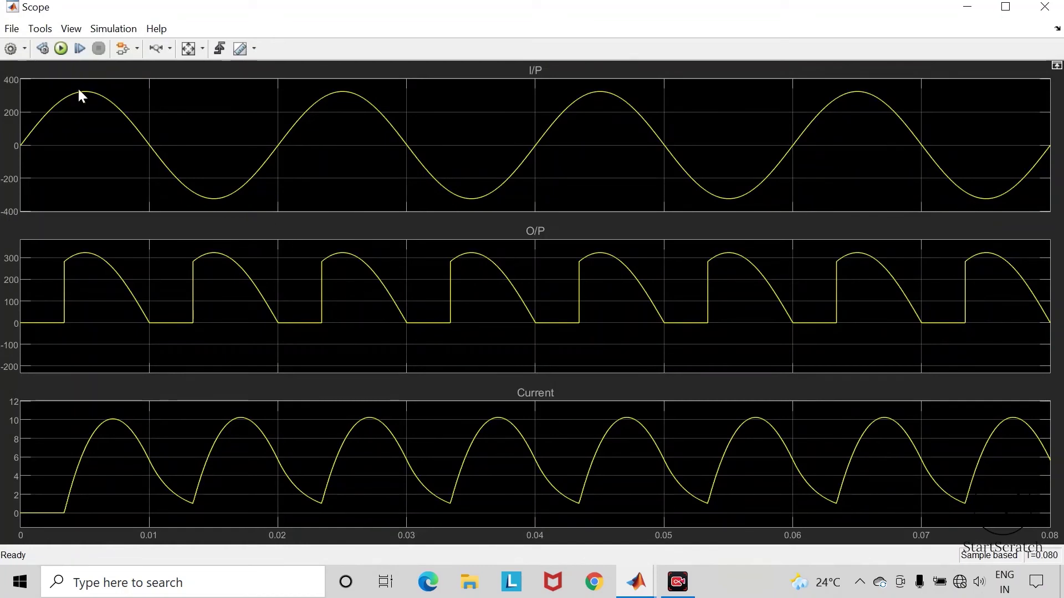
left_click(158, 48)
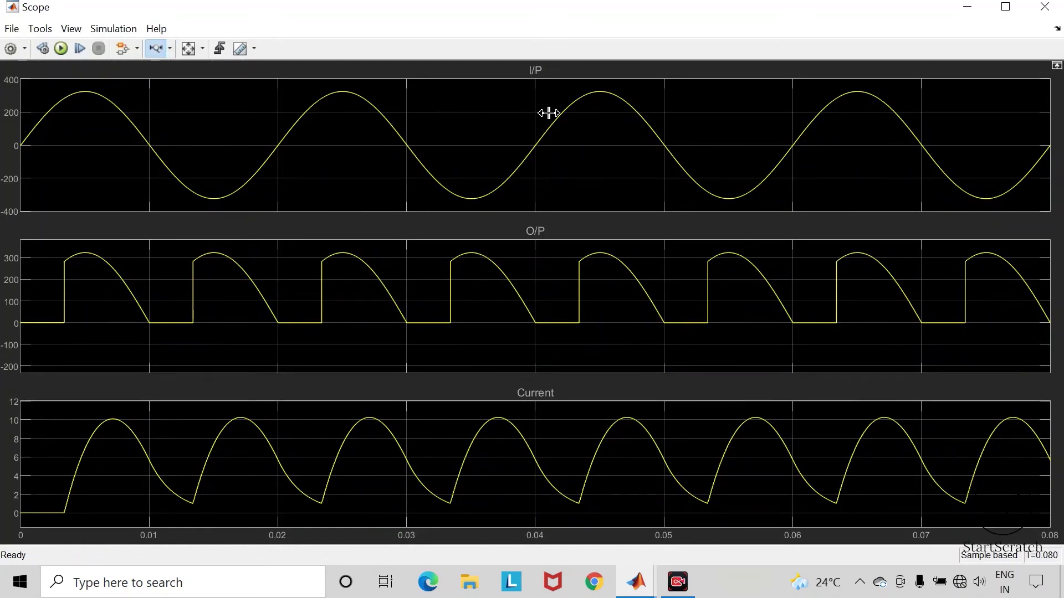
left_click_drag(561, 111, 14, 127)
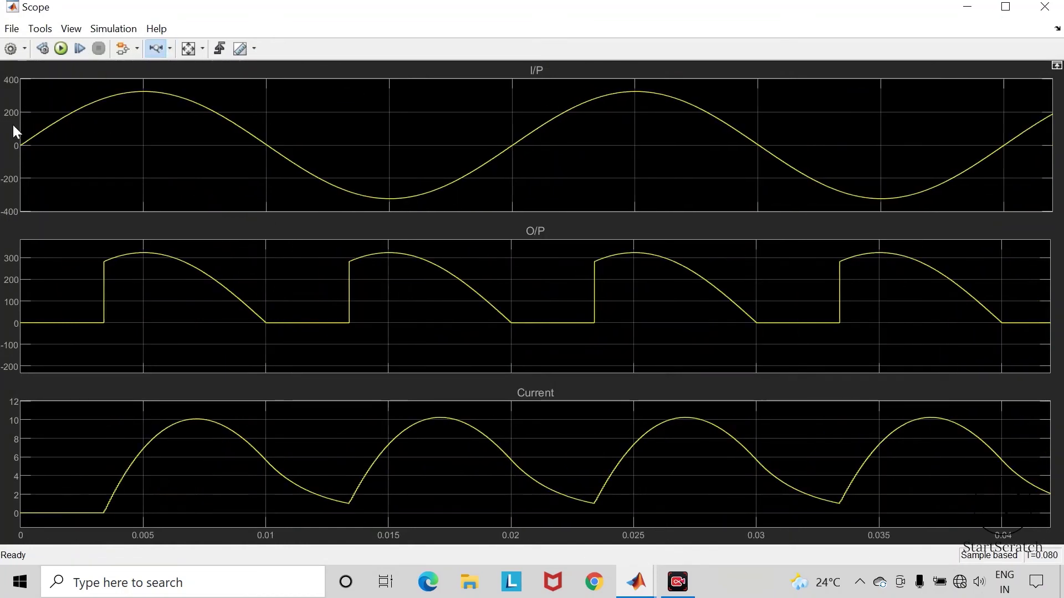
left_click(158, 50)
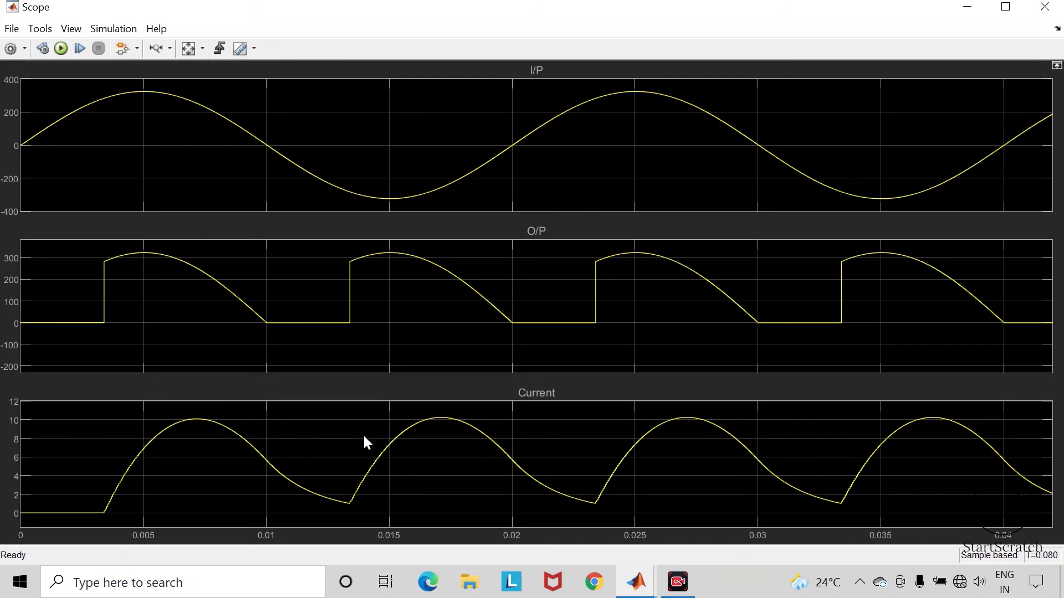
left_click(1044, 6)
left_click(820, 493)
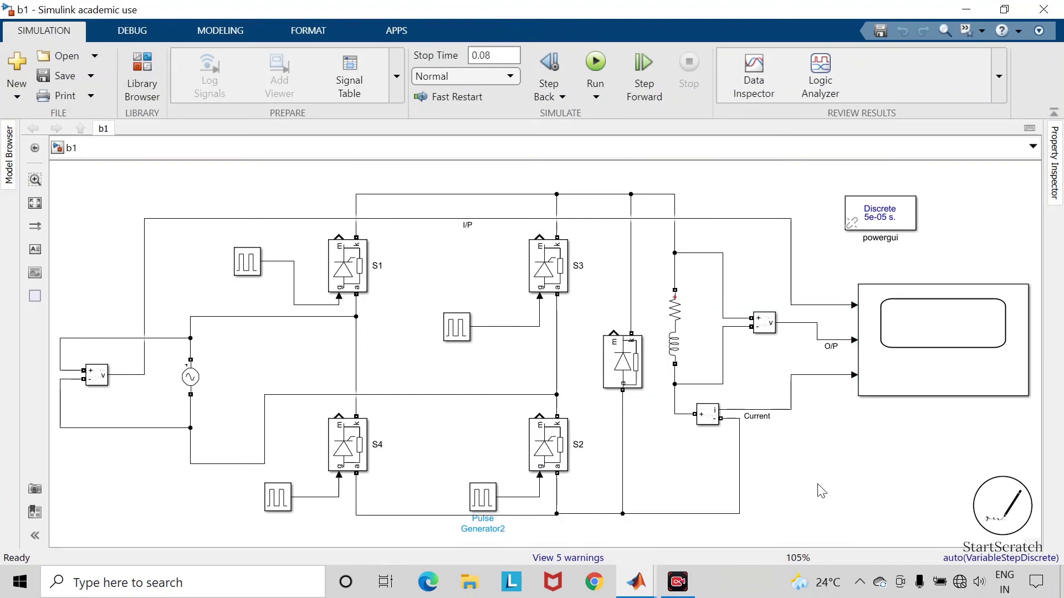